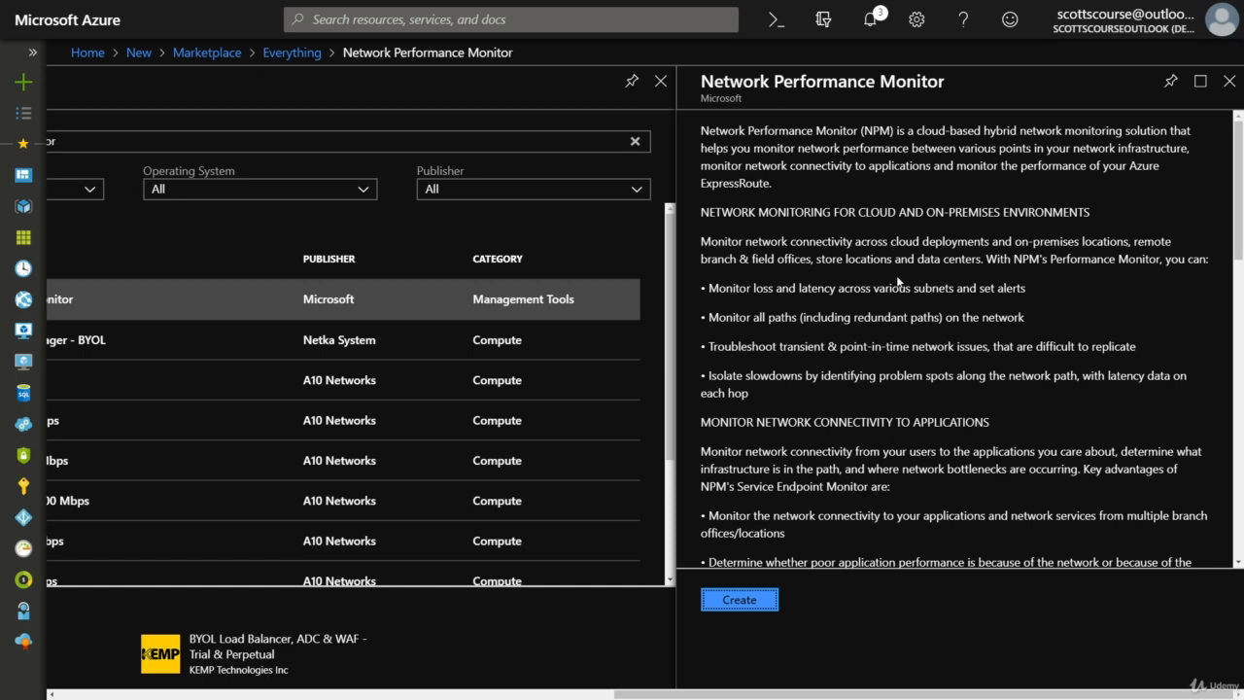
Read the Network Performance Monitor marketplace description, including its application connectivity, ExpressRoute and supported-regions sections and the sample screenshot
scroll(897, 281, "down", 5)
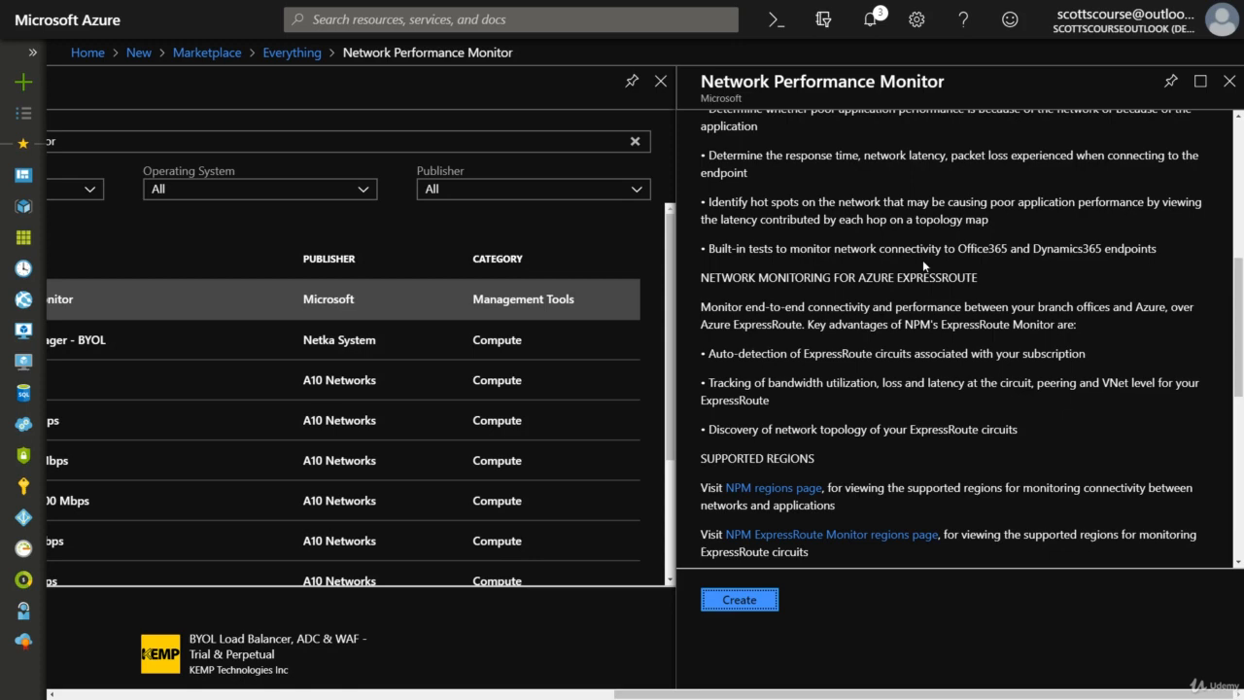
scroll(951, 310, "down", 3)
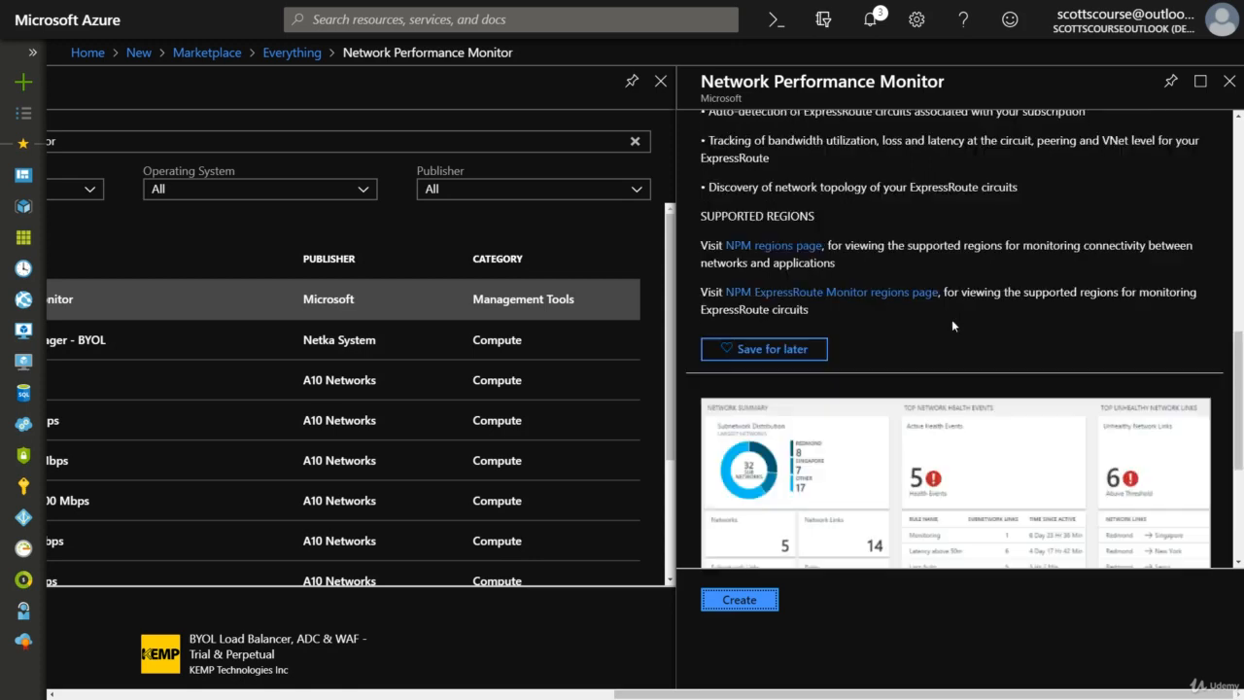
scroll(980, 302, "down", 3)
scroll(943, 387, "up", 3)
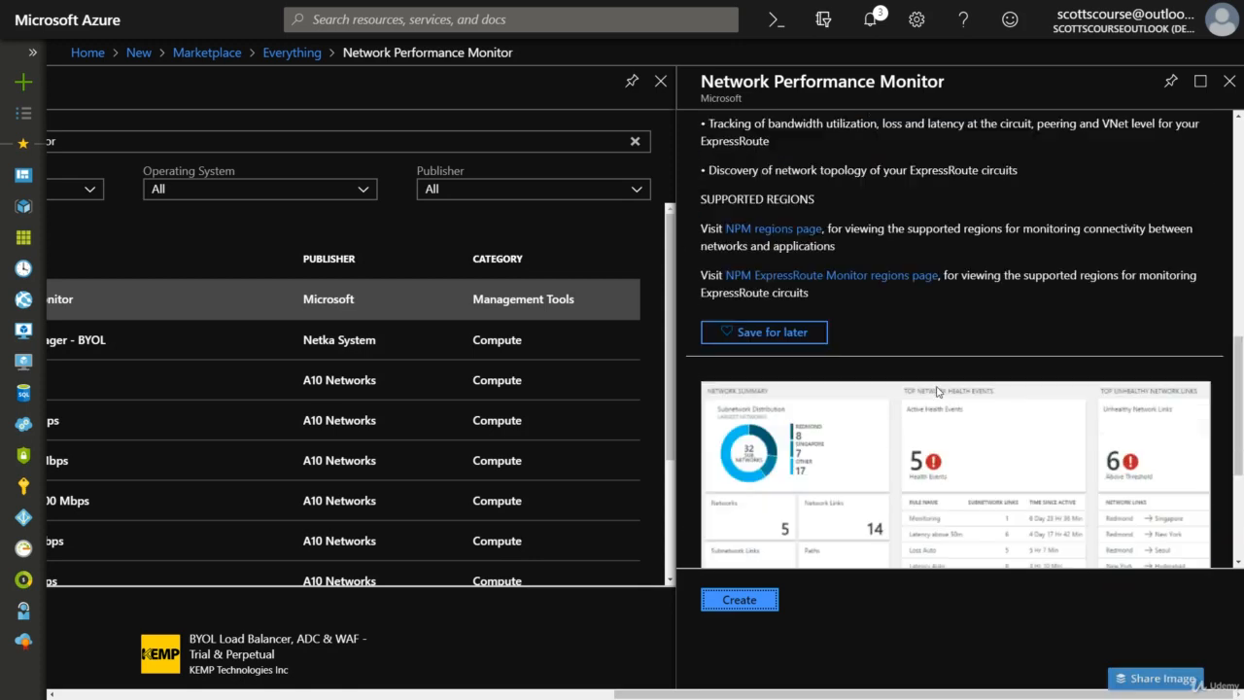
scroll(943, 387, "up", 5)
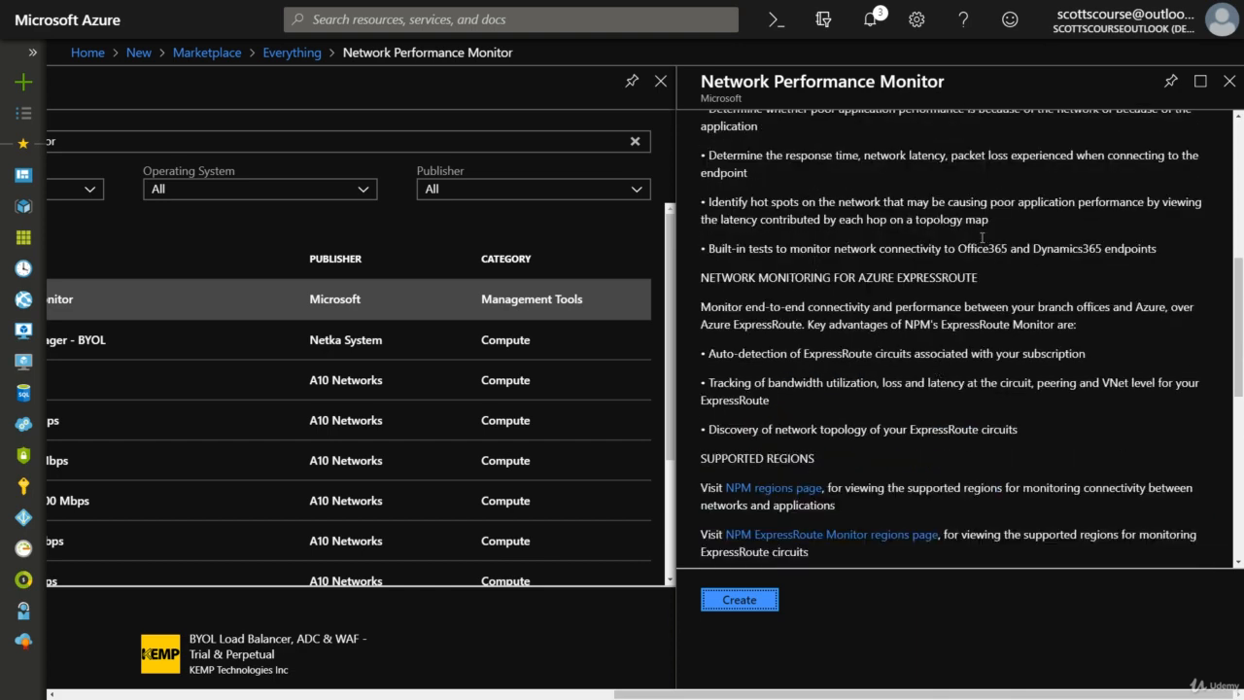
scroll(1001, 230, "down", 1)
scroll(1011, 226, "down", 3)
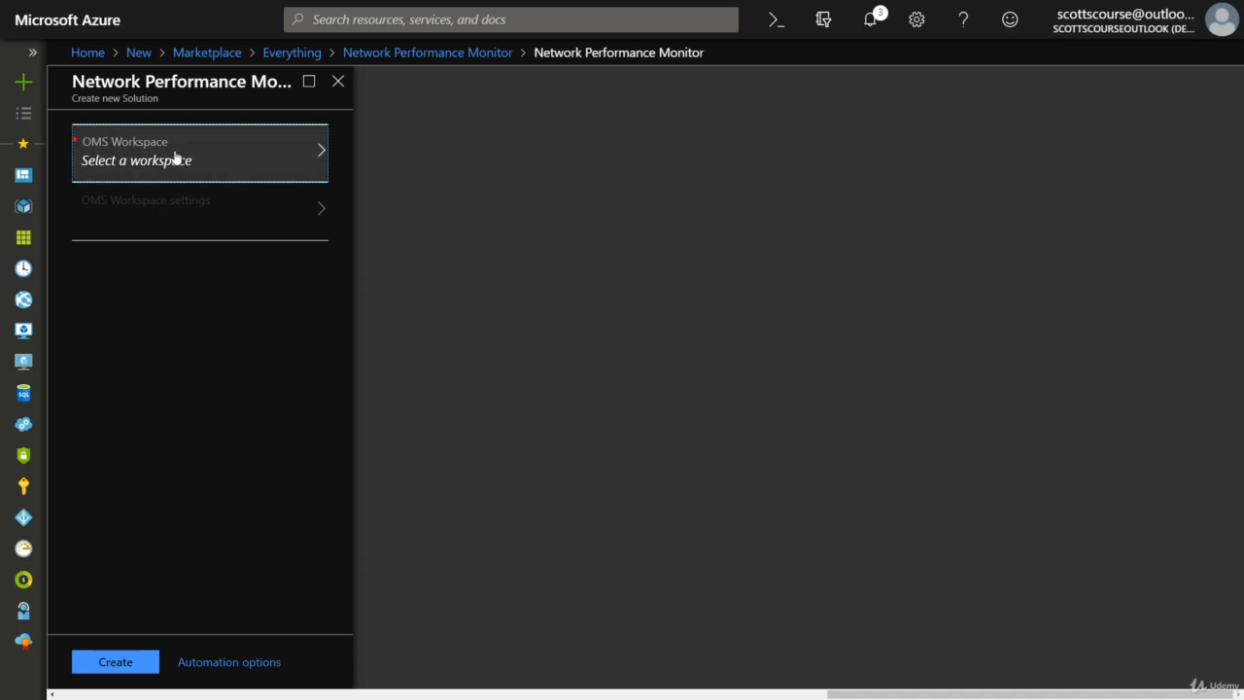
Open the OMS workspace choices for the new Network Performance Monitor solution
left_click(133, 162)
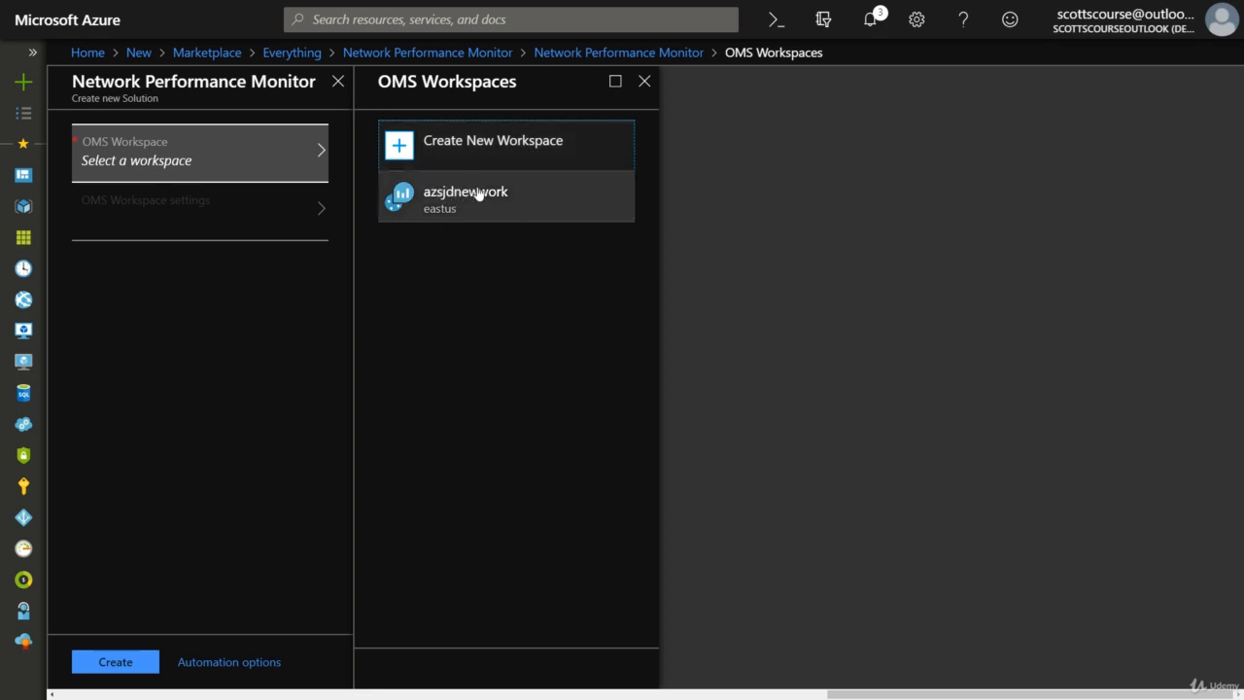
left_click(511, 153)
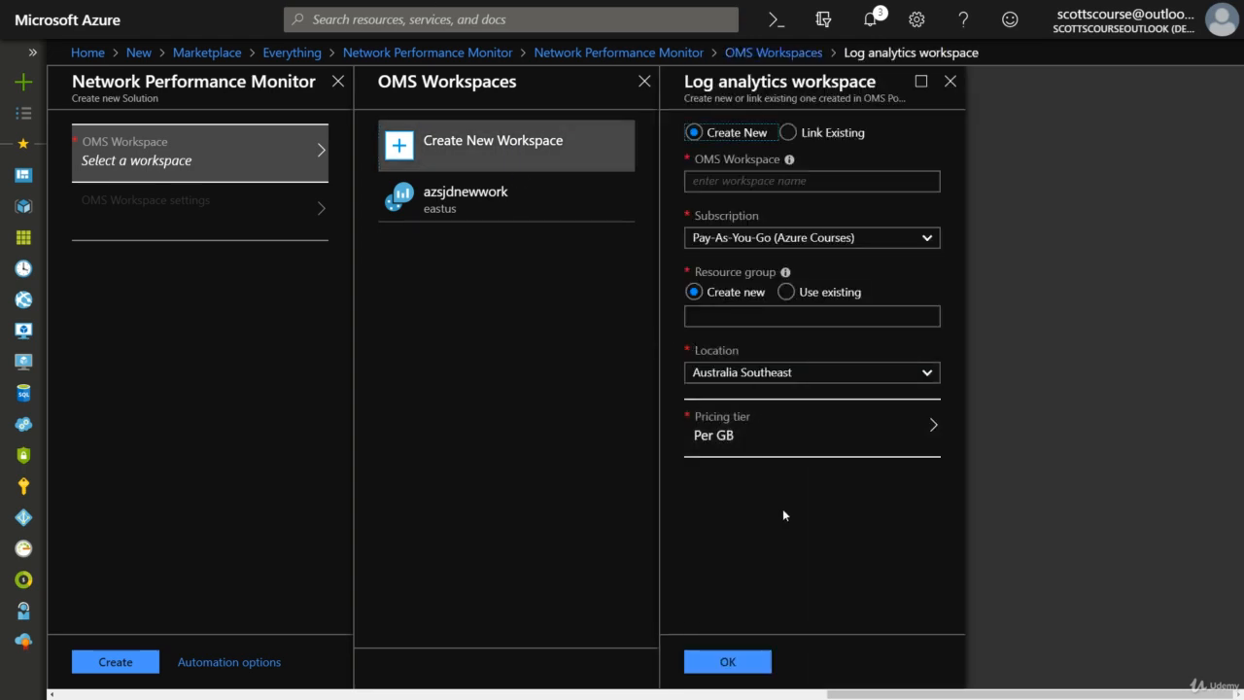
left_click(950, 81)
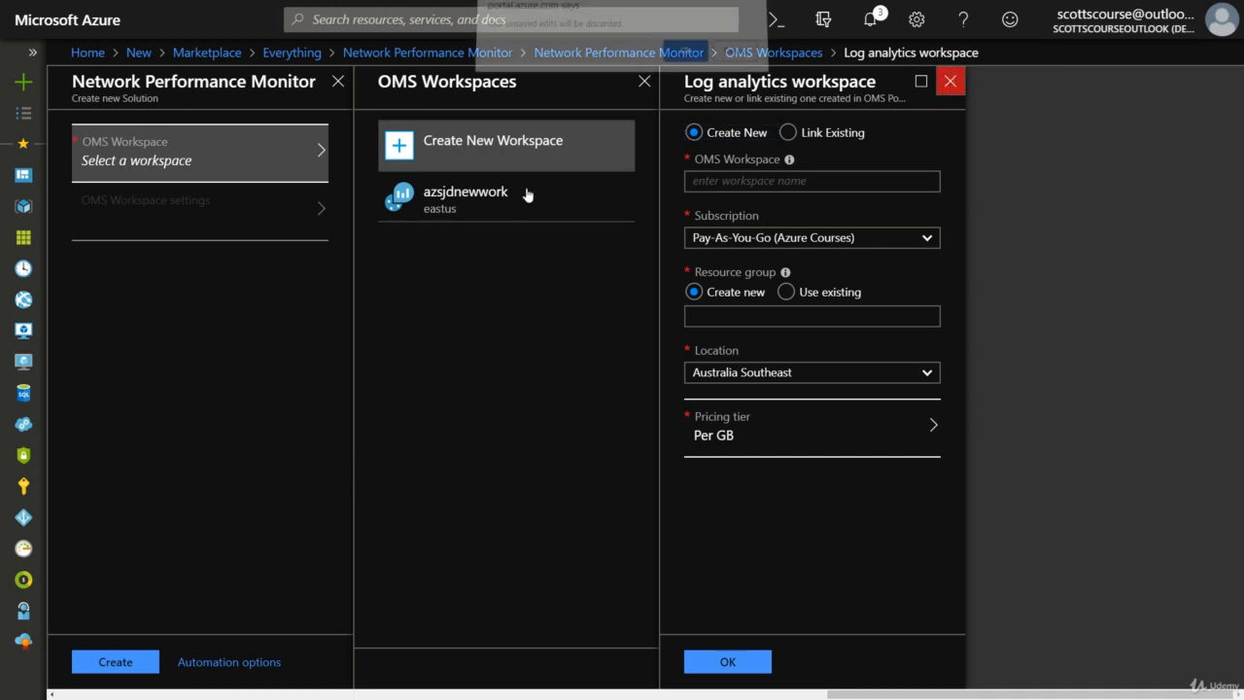
left_click(685, 61)
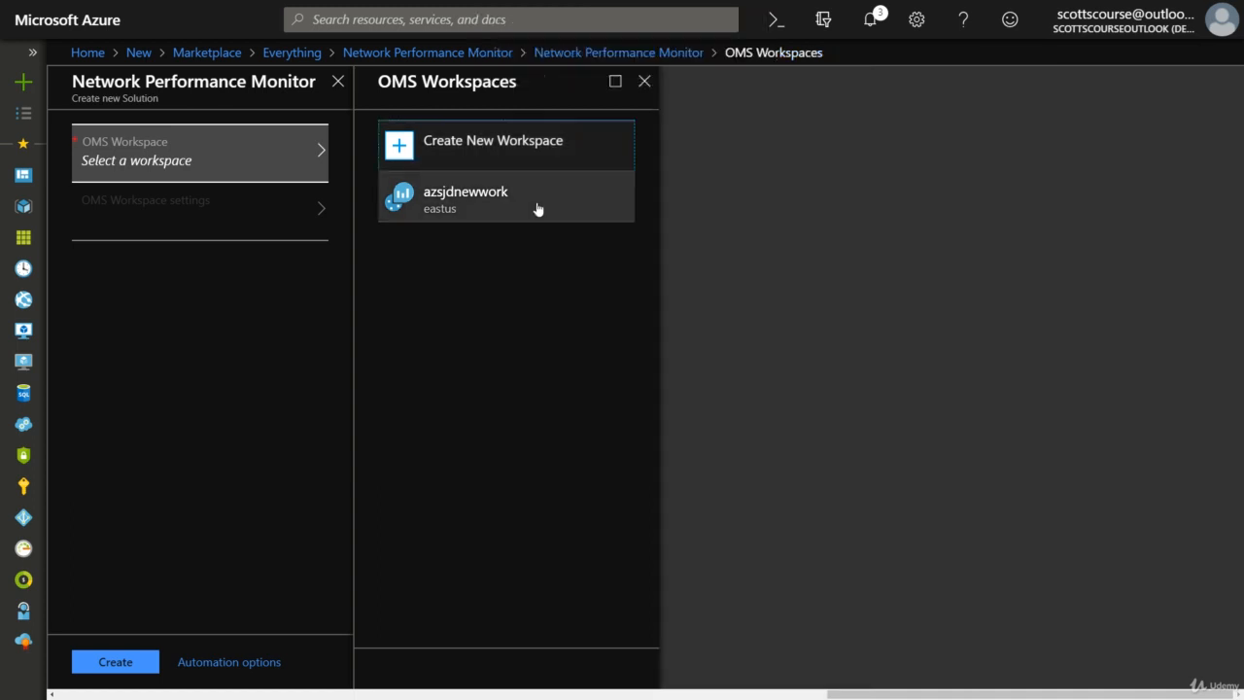
Select the existing azsjdnewwork workspace, check its workspace settings, and create the Network Performance Monitor solution
left_click(470, 204)
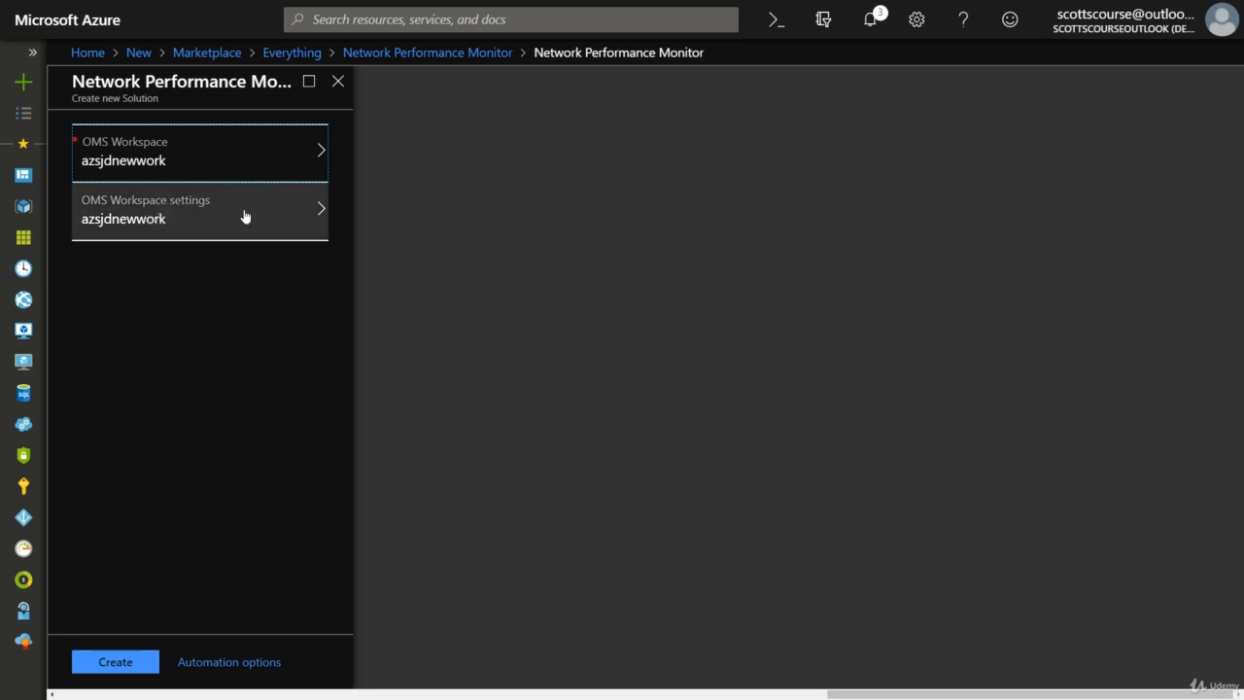
left_click(148, 201)
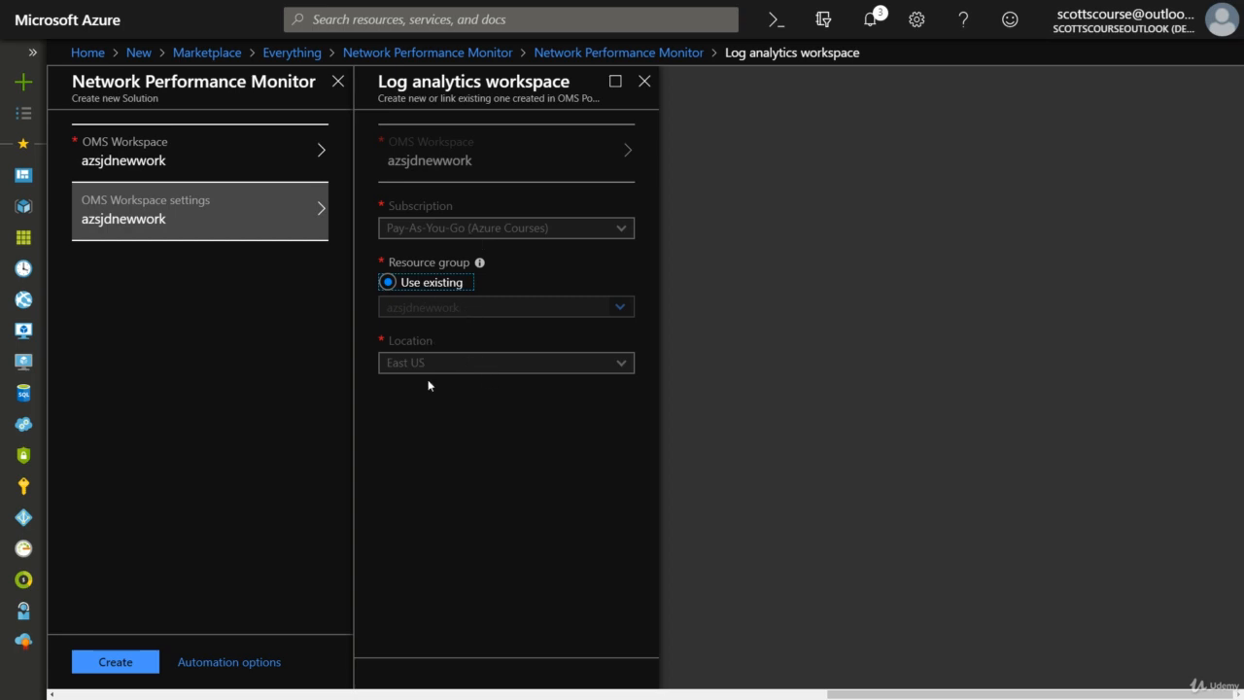
left_click(644, 80)
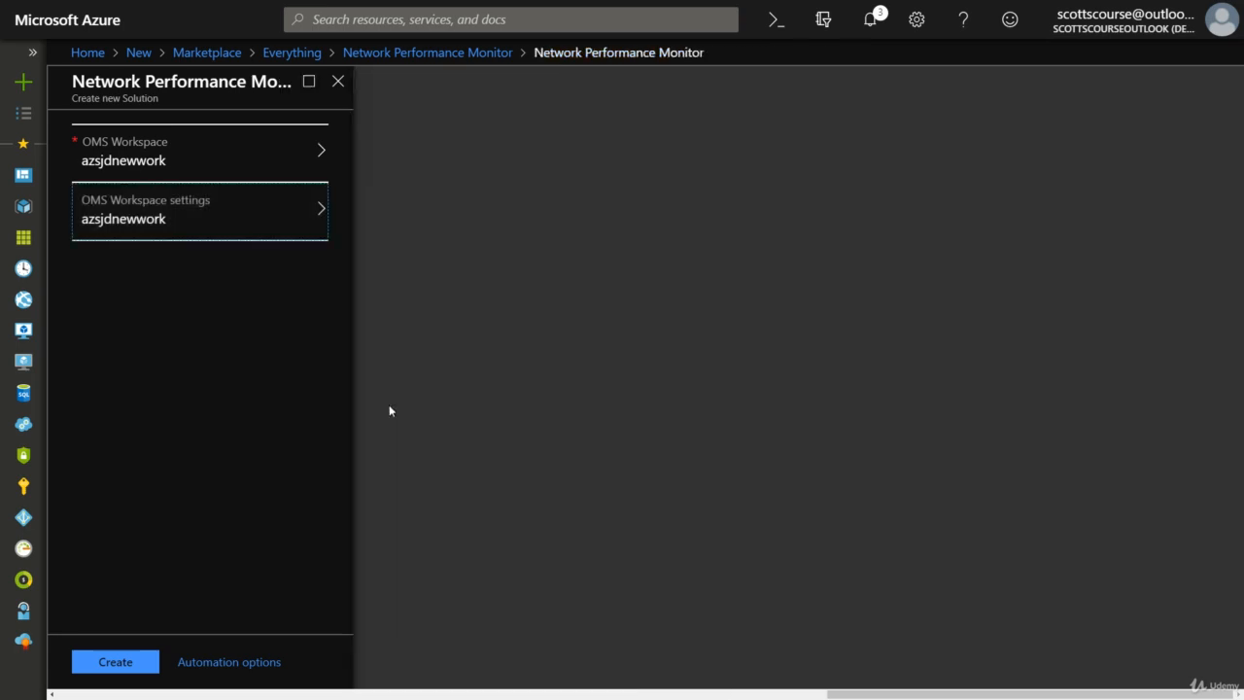
left_click(122, 661)
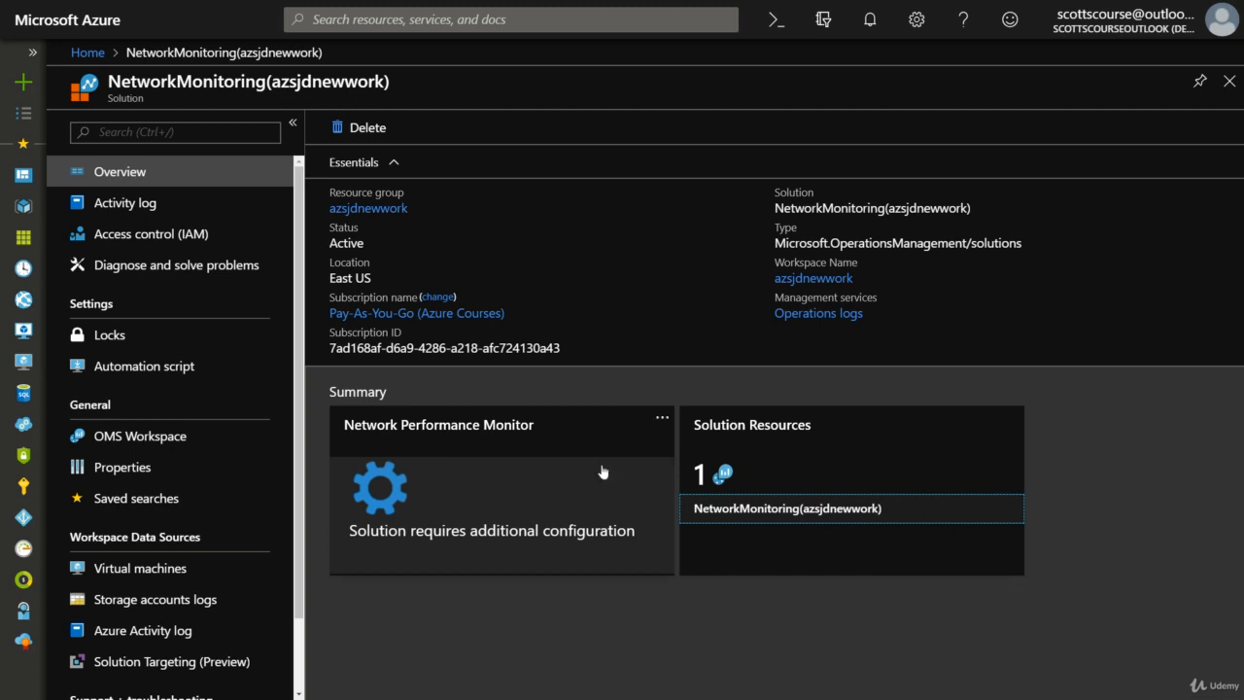
Open the solution's configuration from its summary and view the Performance Monitor protocol options for synthetic transactions
left_click(474, 513)
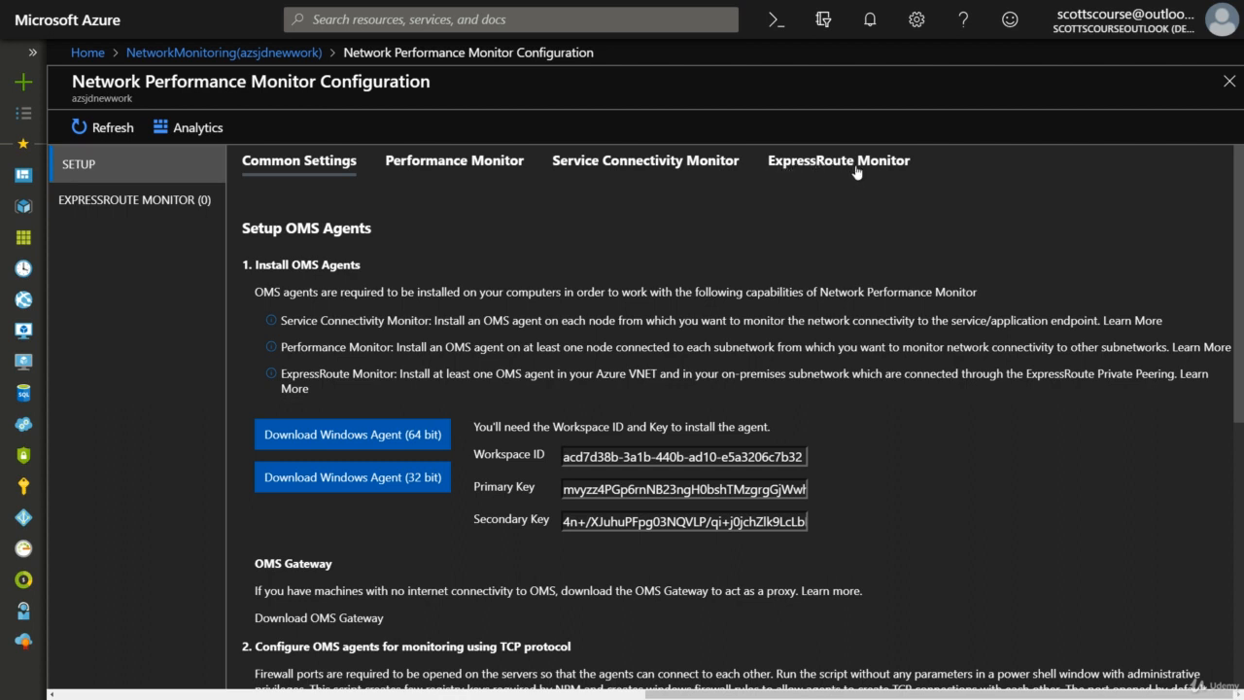
left_click(459, 168)
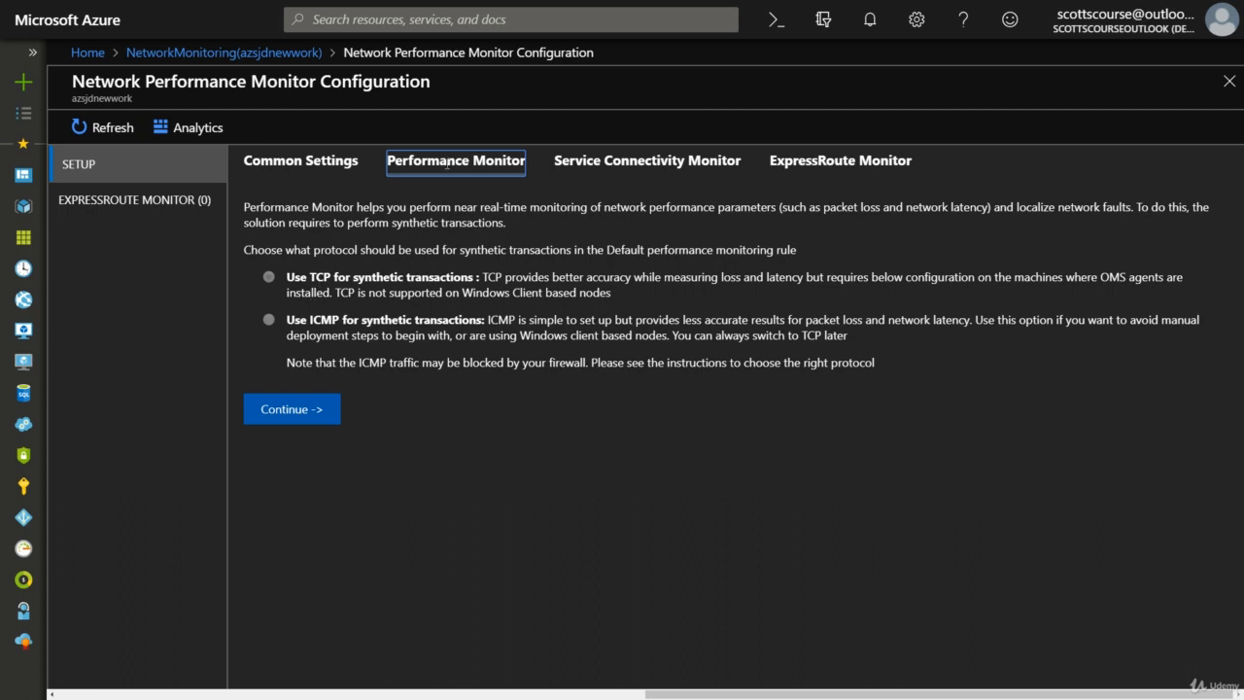
Continue to Service Connectivity Monitor, examine the Office 365 services and Dynamics 365 organization locations, and view the ExpressRoute Monitor setup
left_click(299, 408)
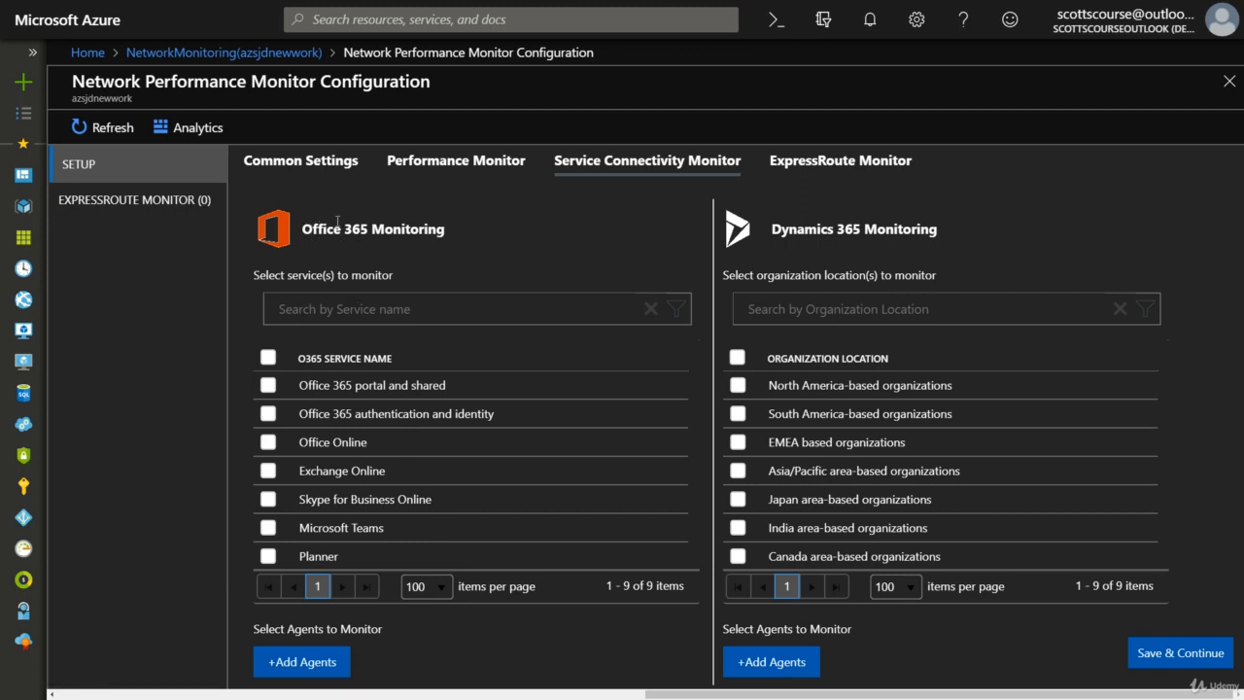
left_click(386, 304)
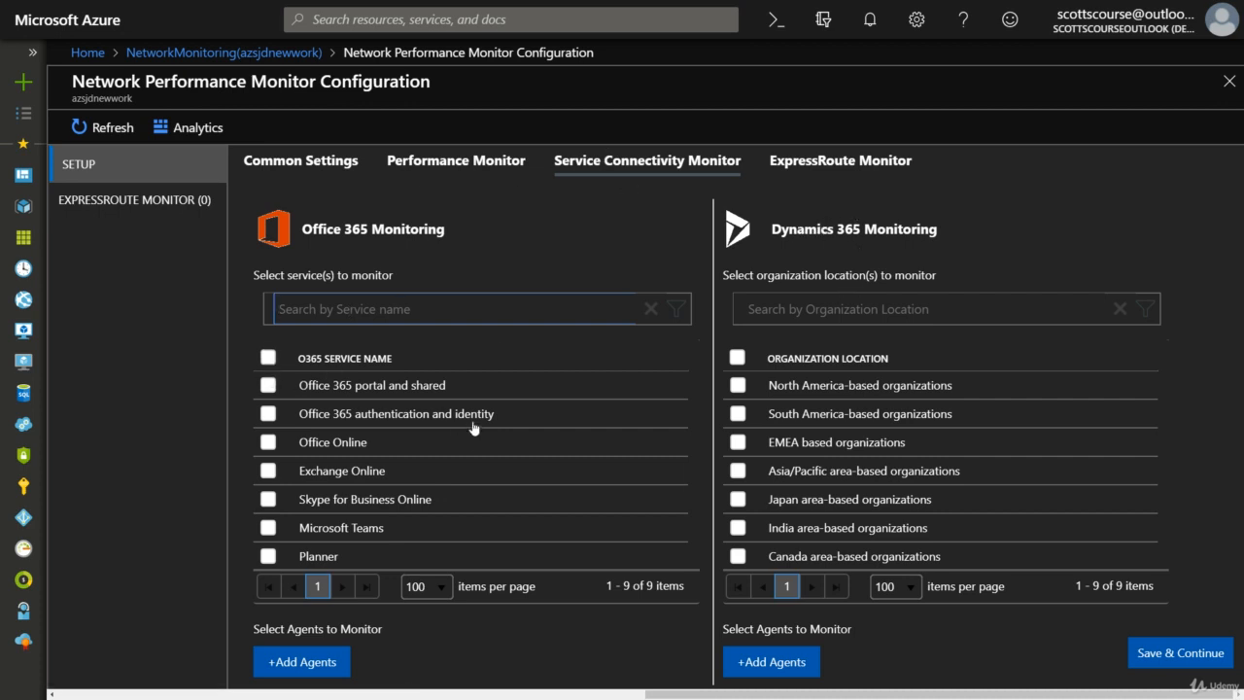
scroll(473, 427, "down", 2)
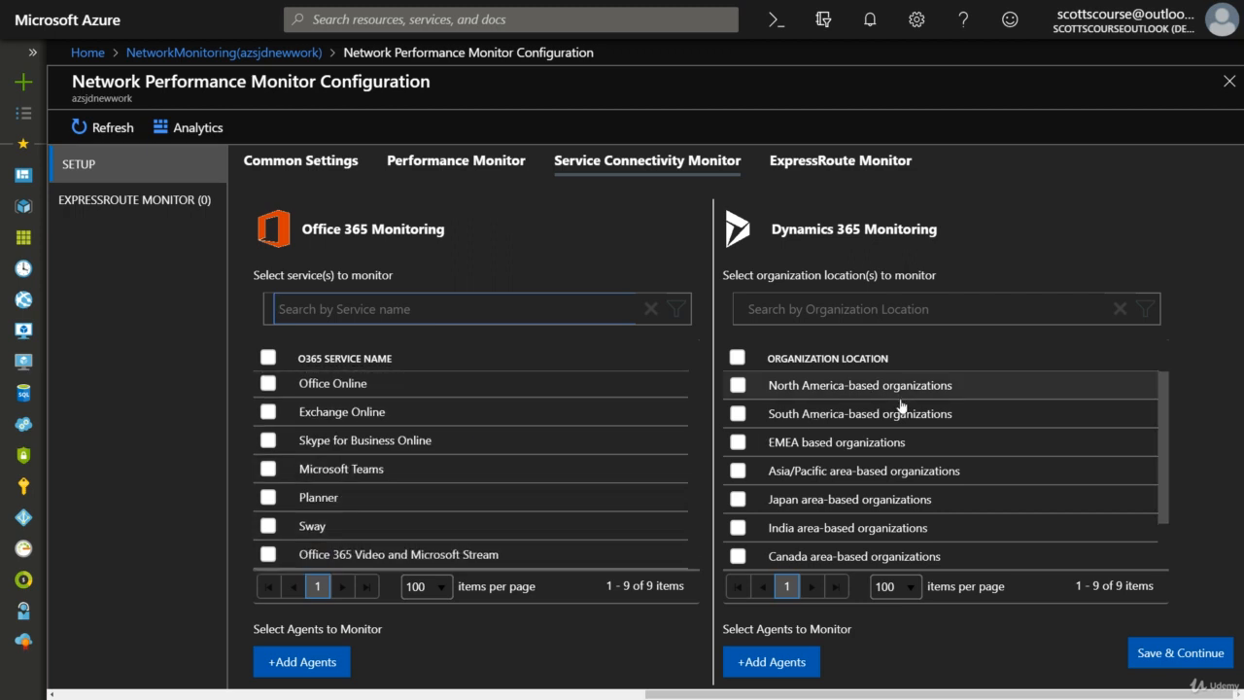
scroll(900, 409, "down", 2)
scroll(883, 440, "up", 2)
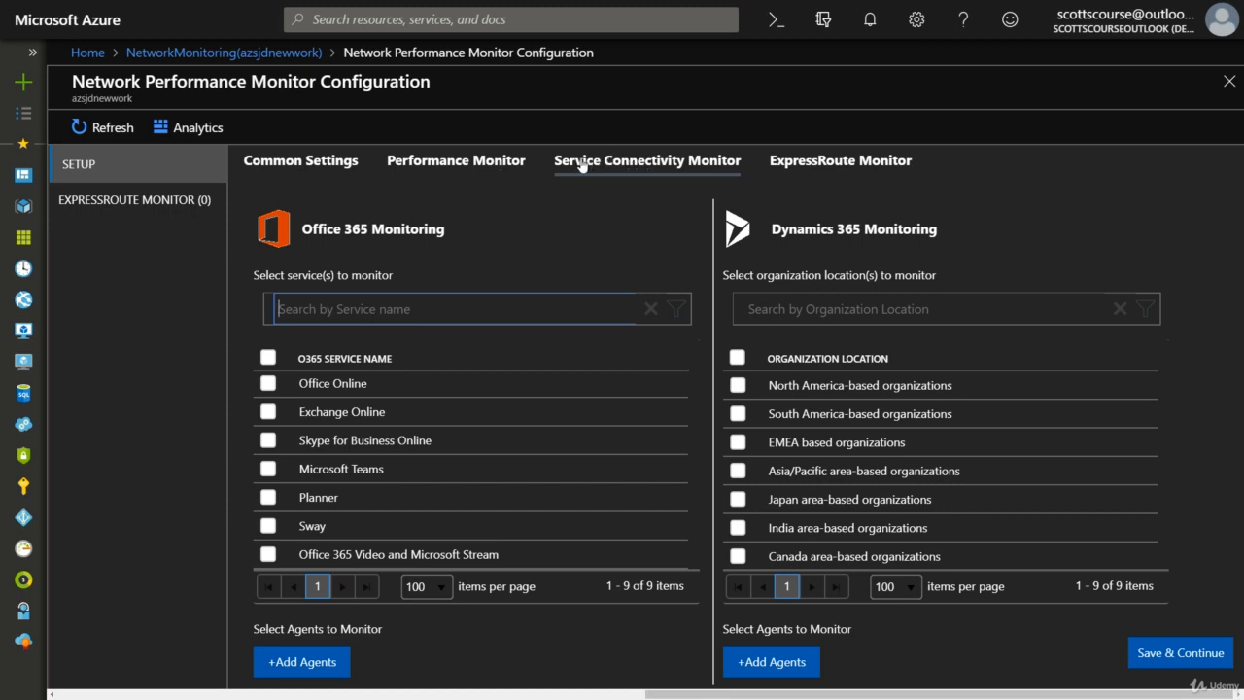
left_click(818, 166)
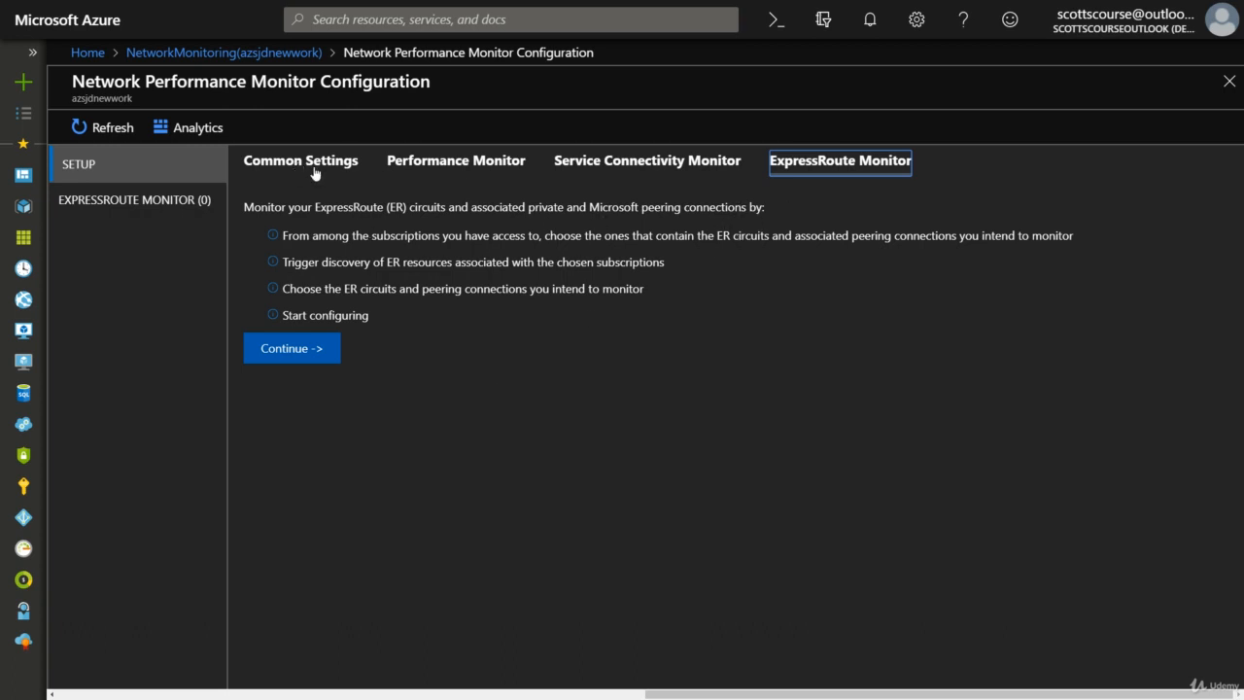
Return to Common Settings and read the OMS agent installation requirements for Service Connectivity Monitor and Performance Monitor
left_click(281, 167)
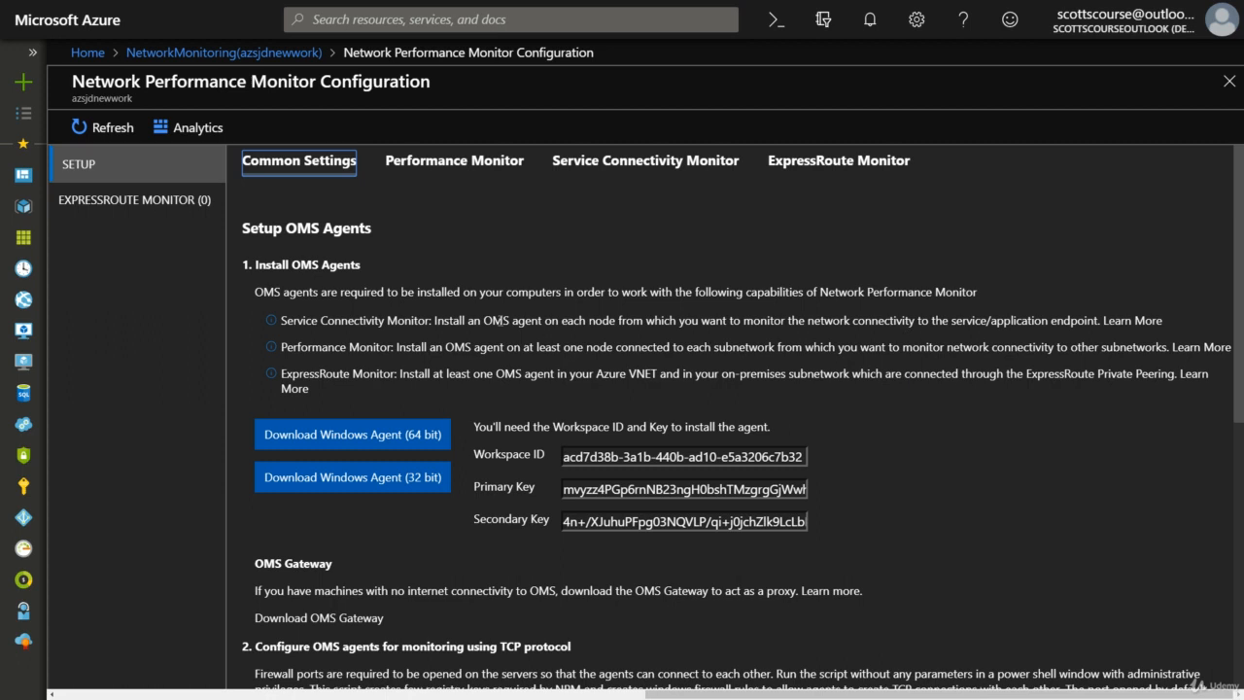
left_click_drag(484, 319, 545, 313)
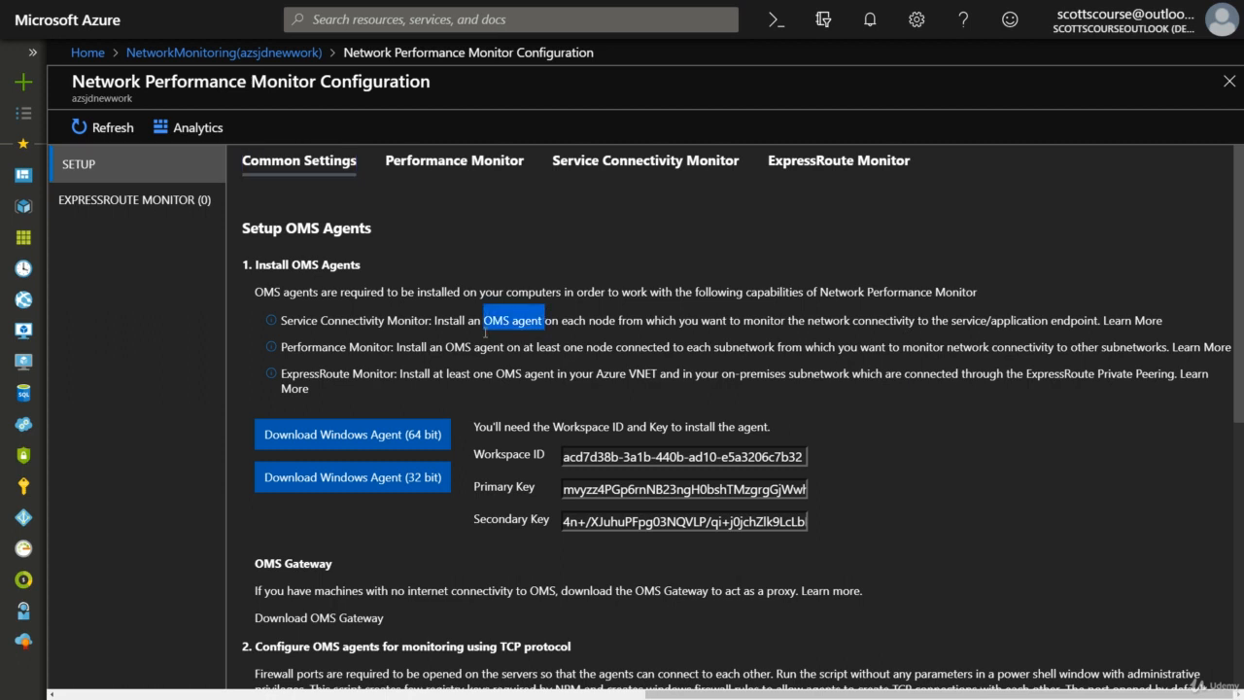
left_click_drag(282, 347, 508, 347)
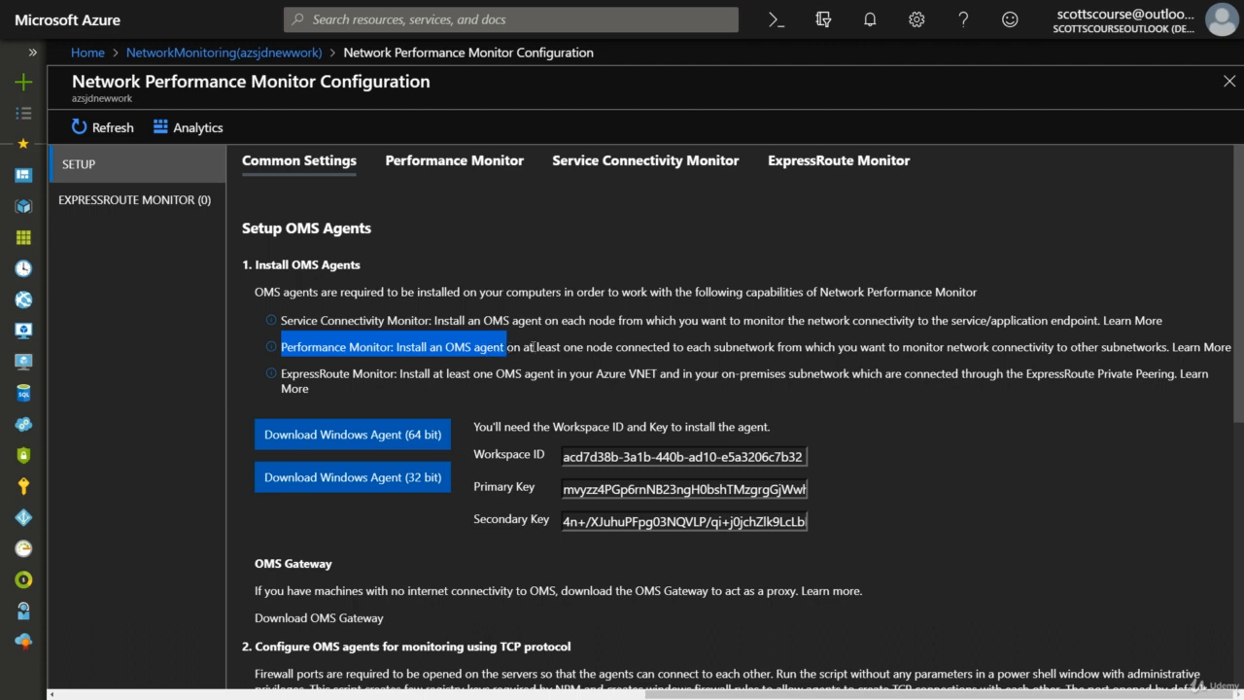
double_click(736, 347)
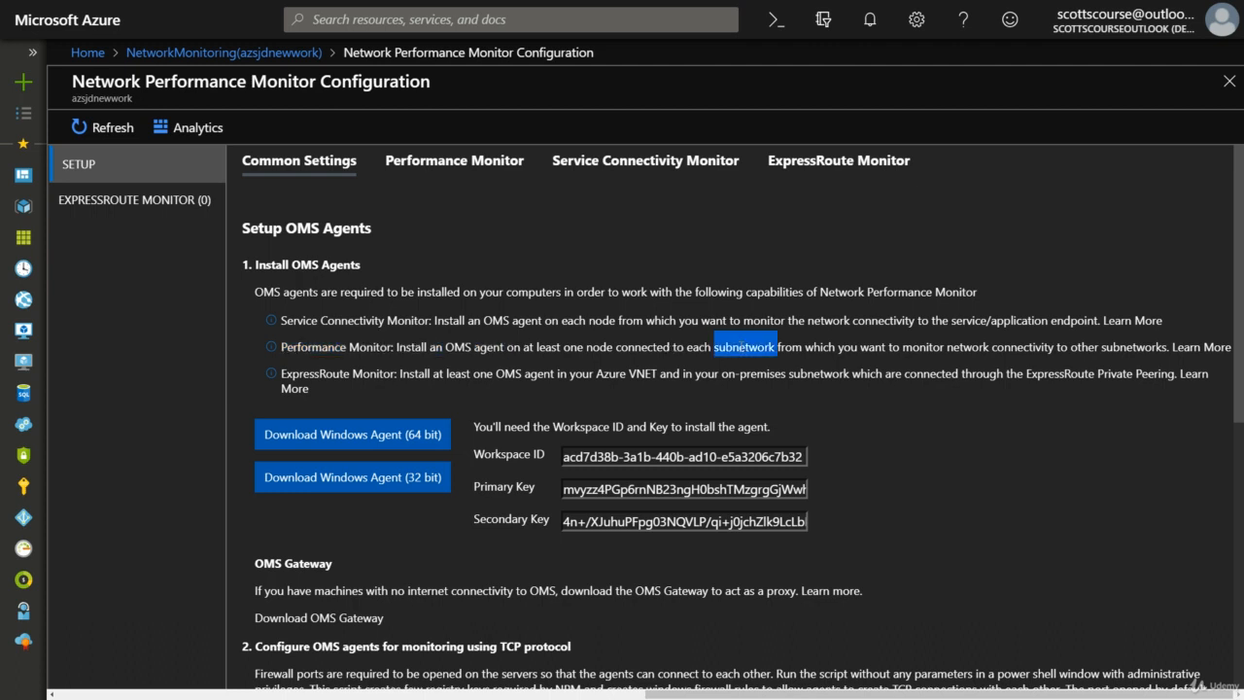
double_click(307, 345)
double_click(486, 347)
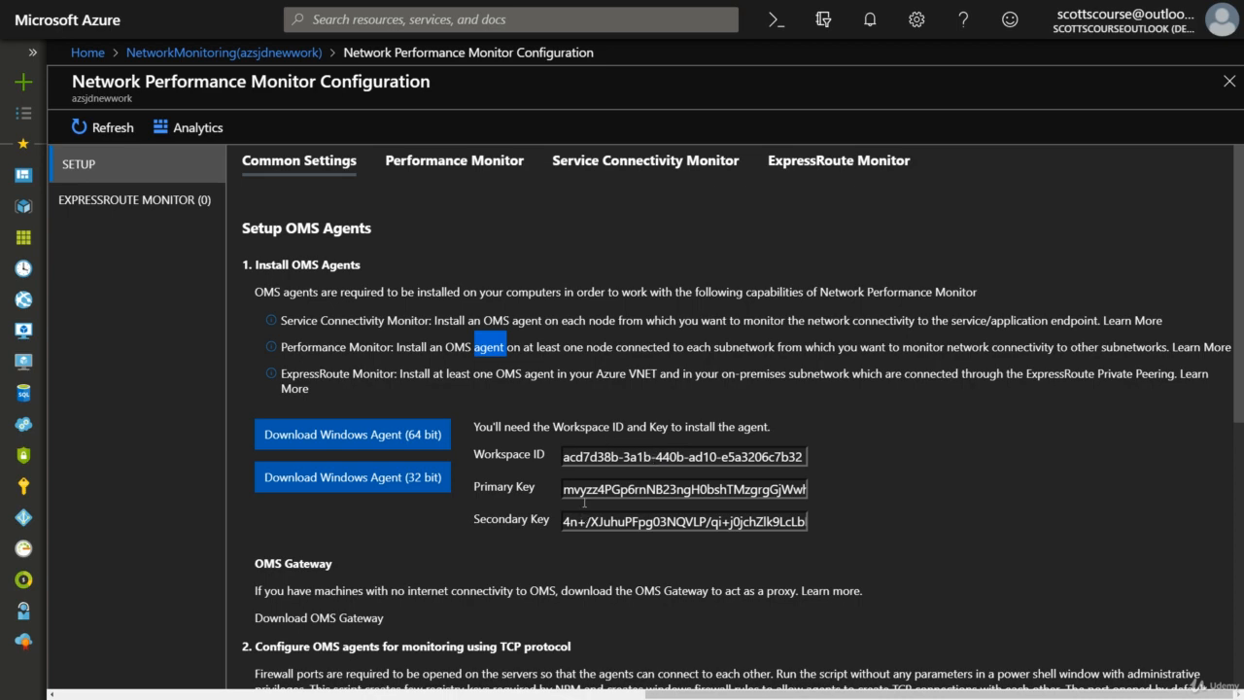
Read the TCP agent configuration, default port, SCOM setup and advanced sections, and return to the NetworkMonitoring(azsjdnewwork) overview
scroll(722, 394, "down", 2)
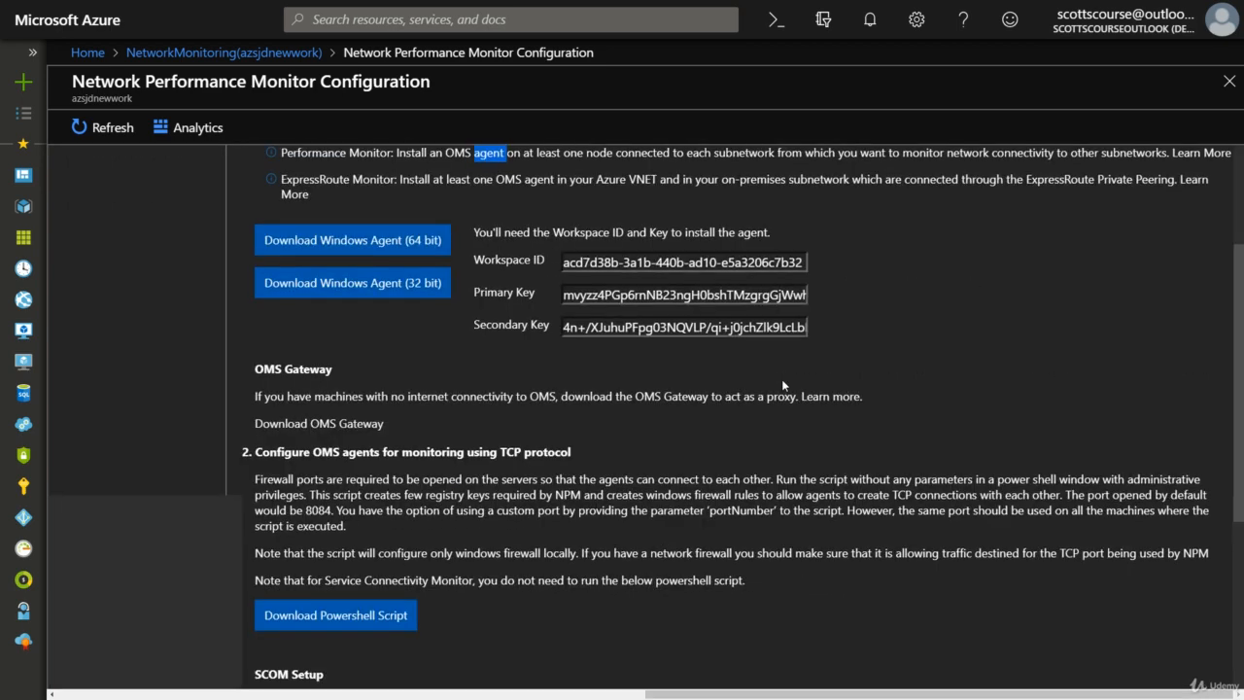
scroll(781, 378, "down", 1)
scroll(516, 454, "down", 1)
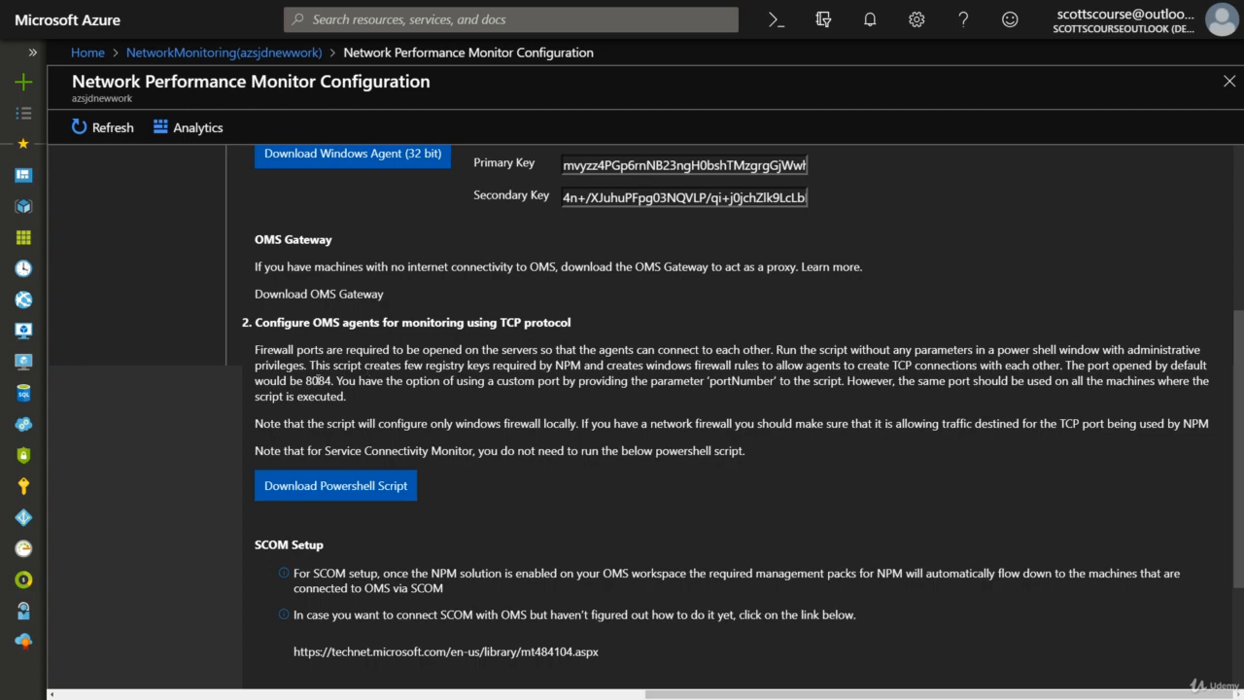
double_click(320, 380)
scroll(465, 379, "down", 3)
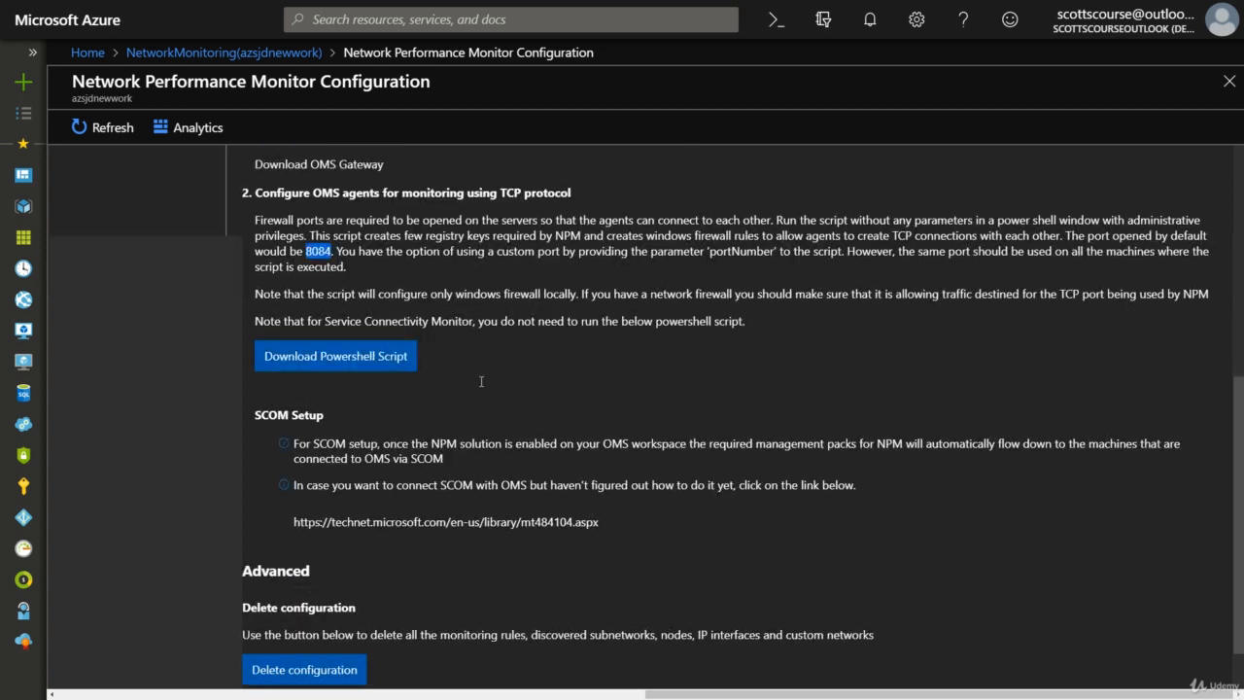
scroll(476, 408, "up", 5)
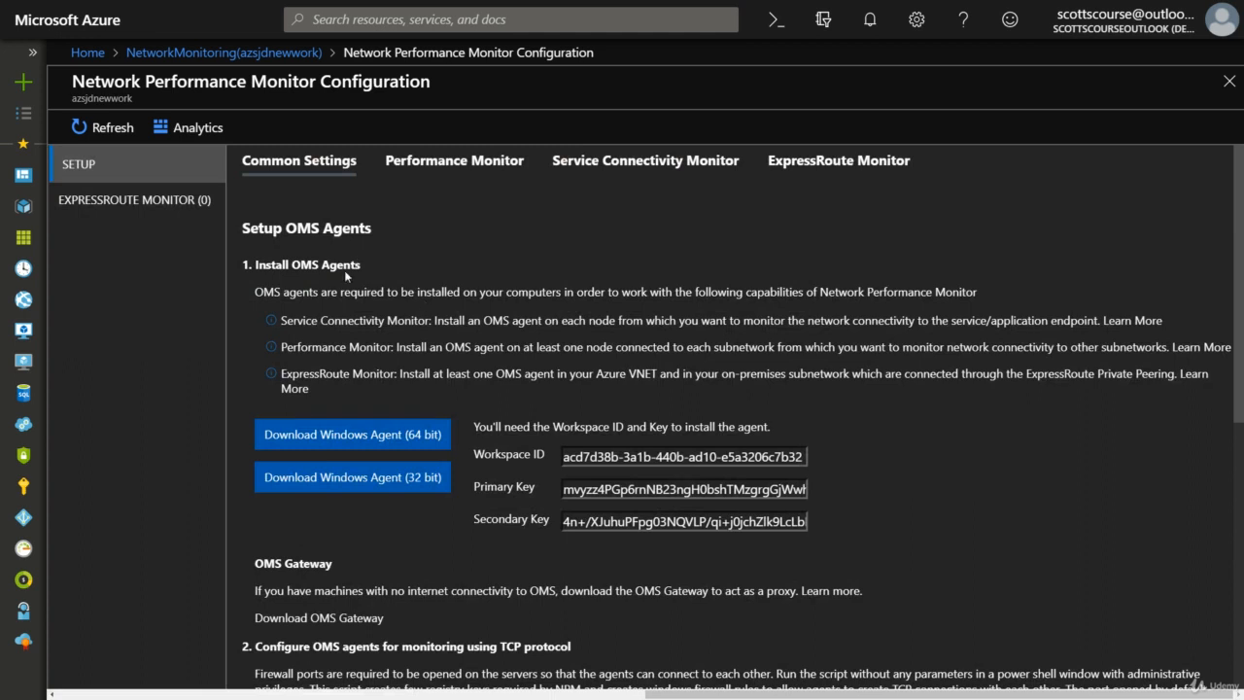
left_click(233, 54)
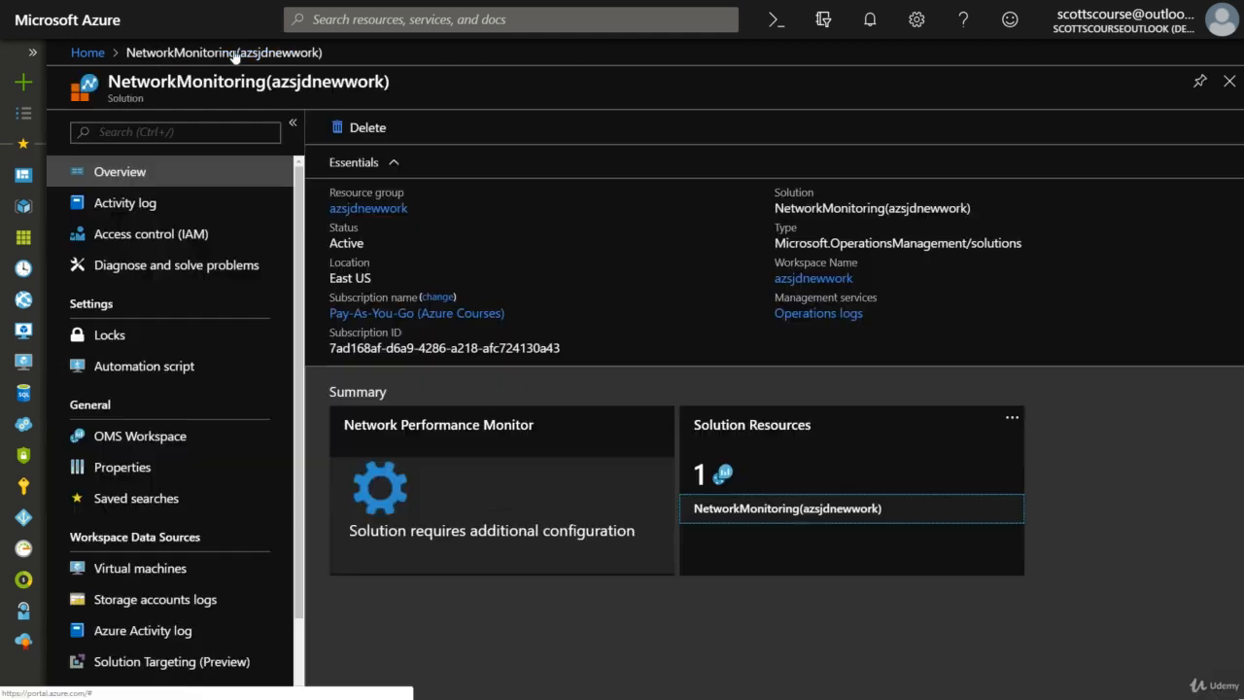